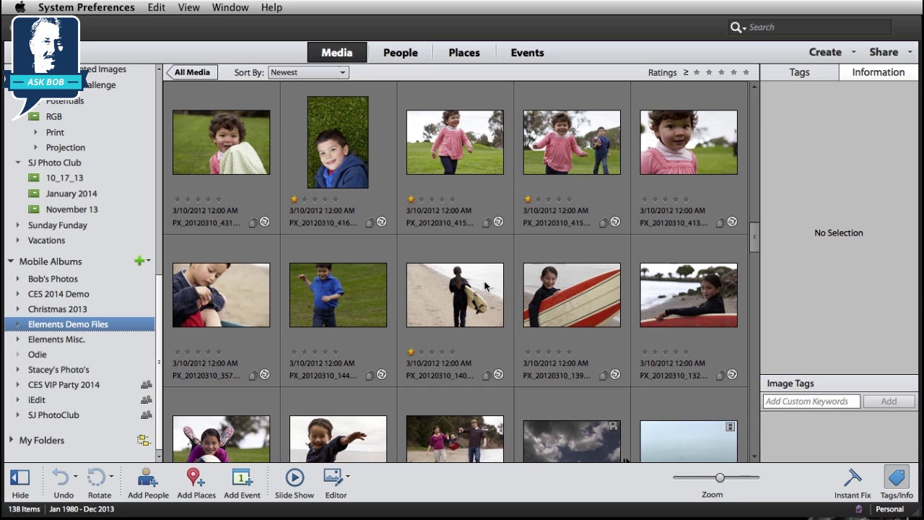
# Step: Filter the Organizer to the three photos pinned at San Diego on the Places map
pyautogui.click(464, 53)
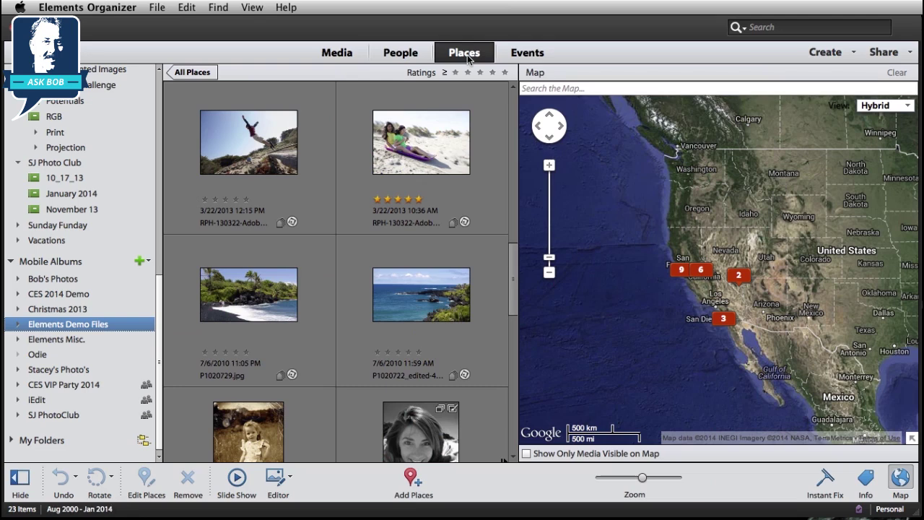
pyautogui.click(572, 89)
pyautogui.write('san diego')
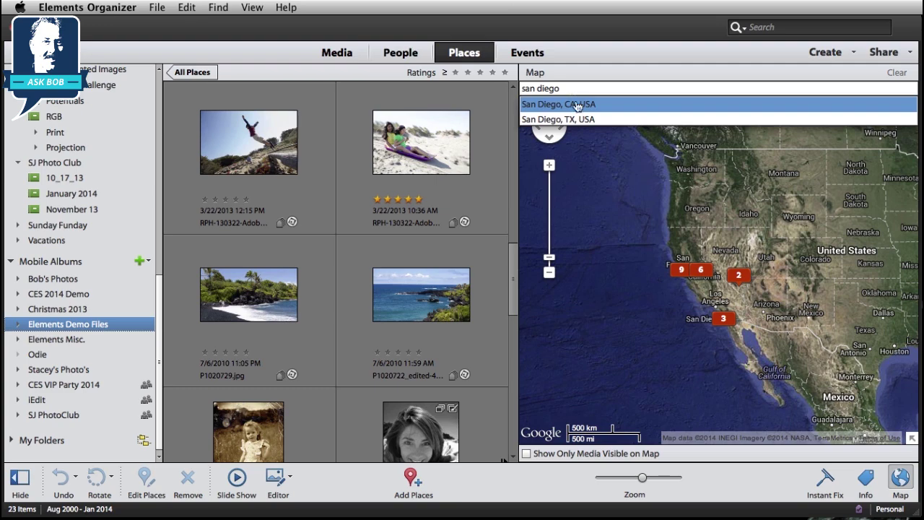
pyautogui.click(568, 105)
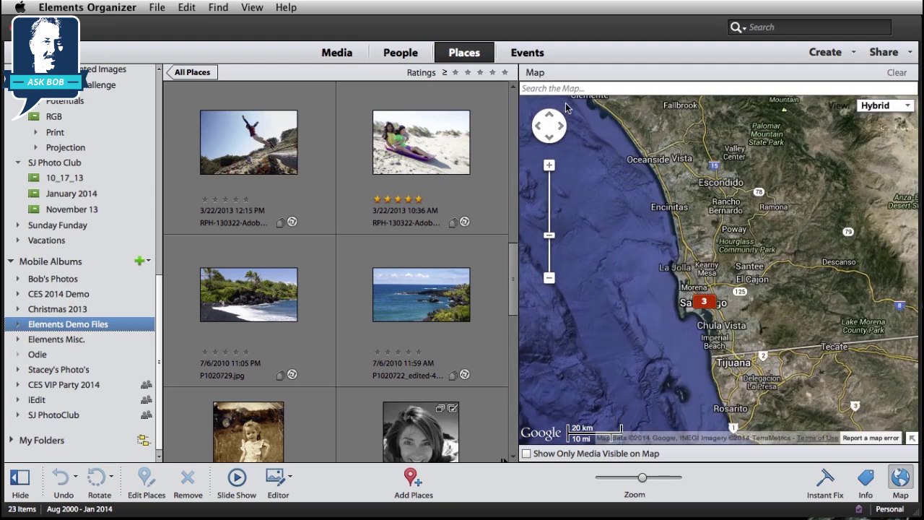
pyautogui.click(704, 305)
pyautogui.click(704, 304)
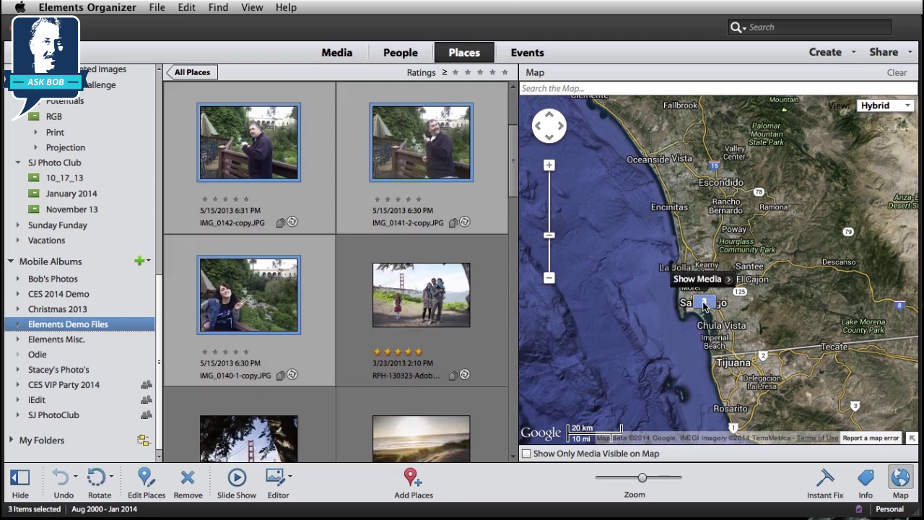
pyautogui.click(704, 305)
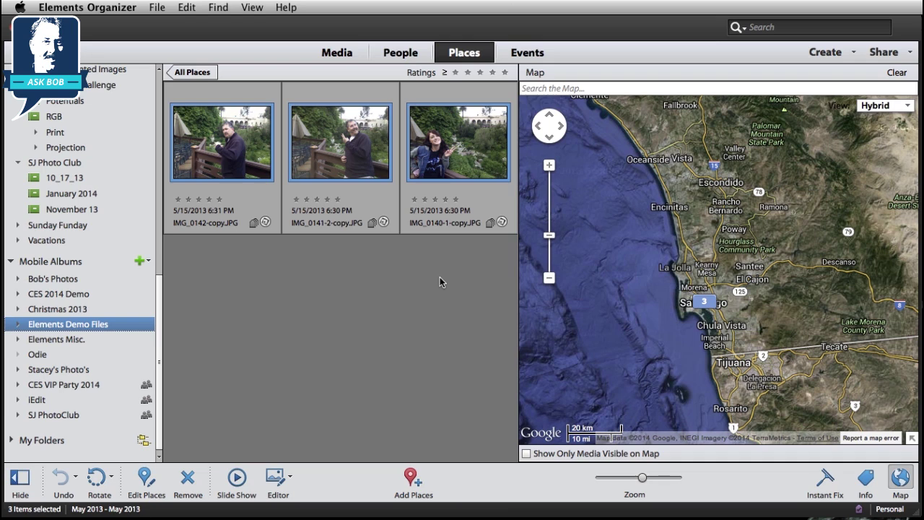
# Step: Select the man's IMG_0141-2-copy and the woman's IMG_0140-1-copy and open them in the Editor
pyautogui.click(345, 143)
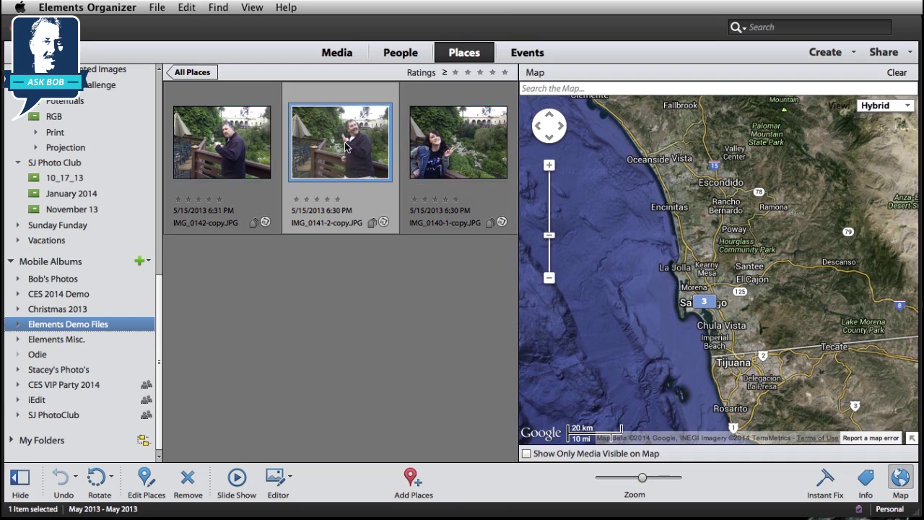
pyautogui.keyDown('shift'); pyautogui.click(449, 147); pyautogui.keyUp('shift')
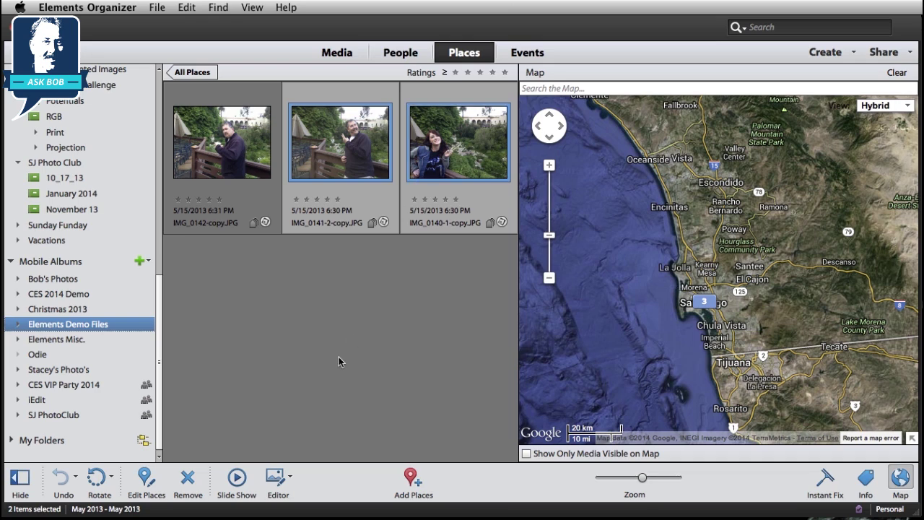
pyautogui.click(273, 478)
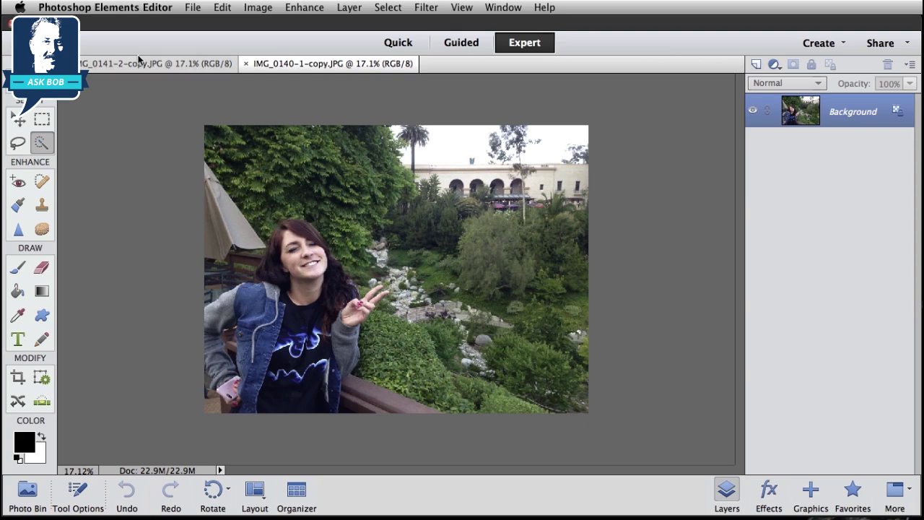
# Step: Switch between the man's and woman's photo tabs to view each image
pyautogui.click(122, 64)
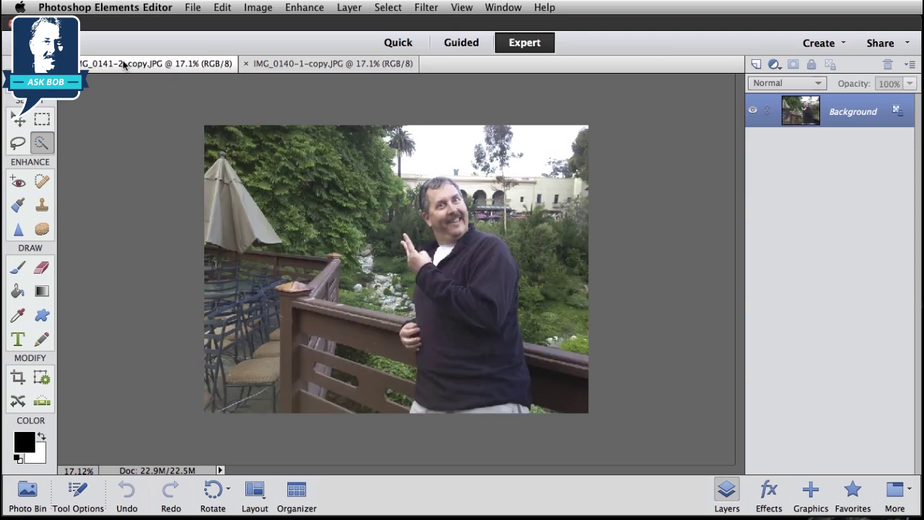
pyautogui.click(327, 67)
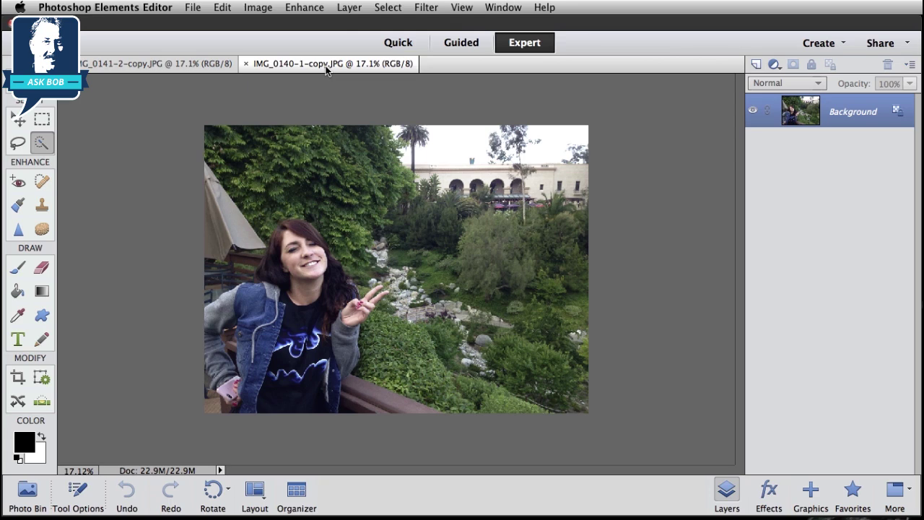
pyautogui.click(131, 65)
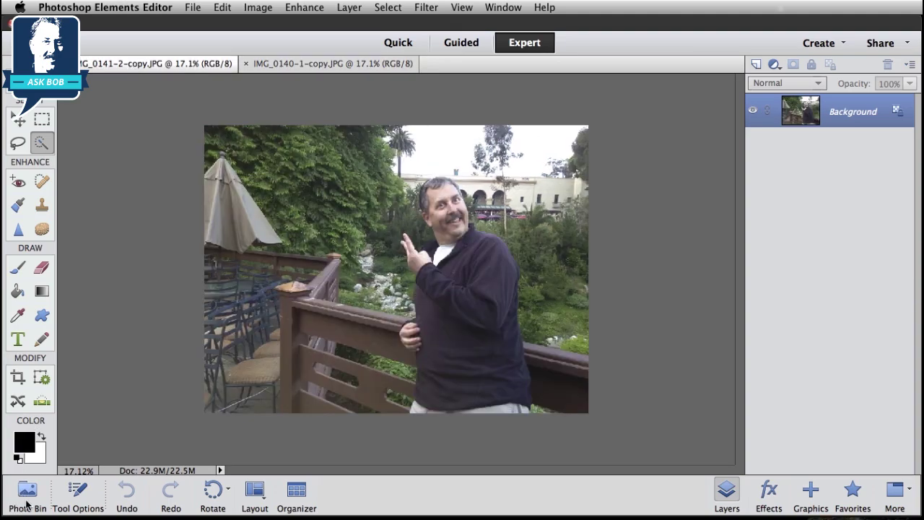
# Step: Show the Photo Bin, activate the woman's photo, and drag the man's photo onto it
pyautogui.click(25, 493)
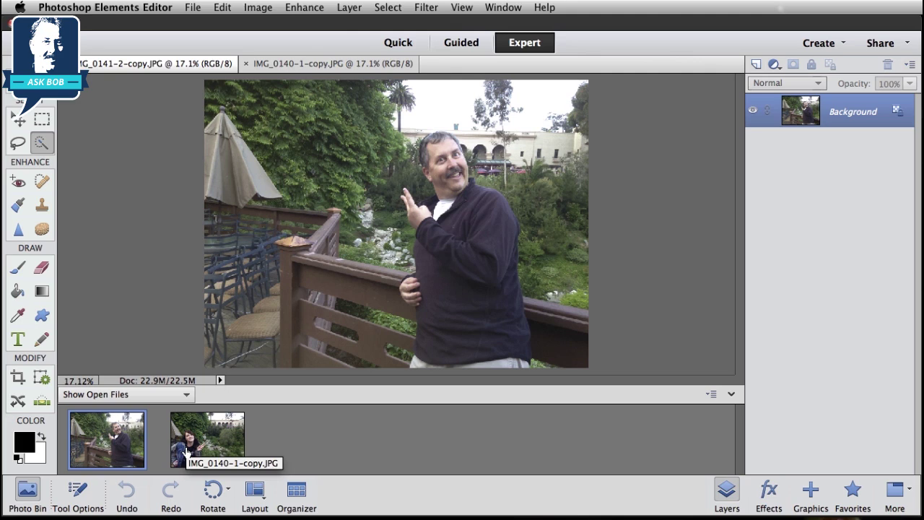
pyautogui.click(214, 445)
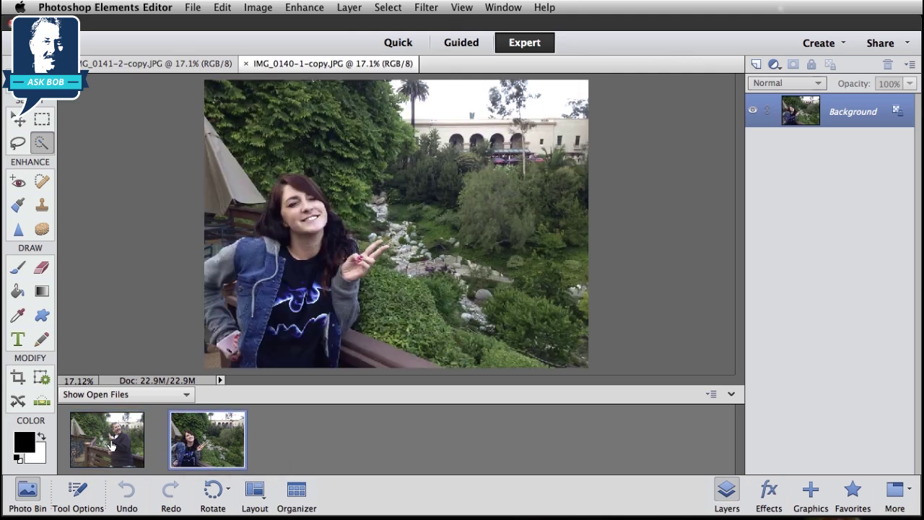
pyautogui.moveTo(112, 444); pyautogui.dragTo(374, 222)
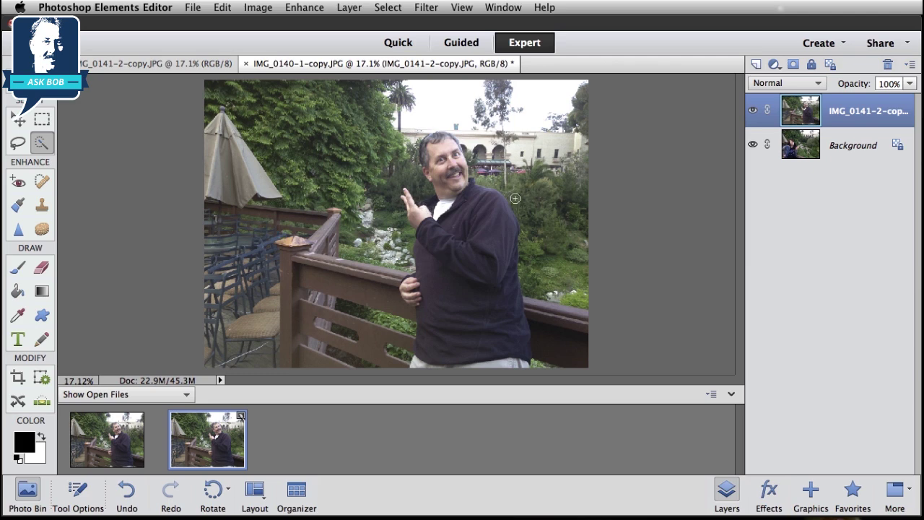
# Step: Check the Background and the man's photo layer in the Layers panel, then hide the Photo Bin
pyautogui.click(812, 150)
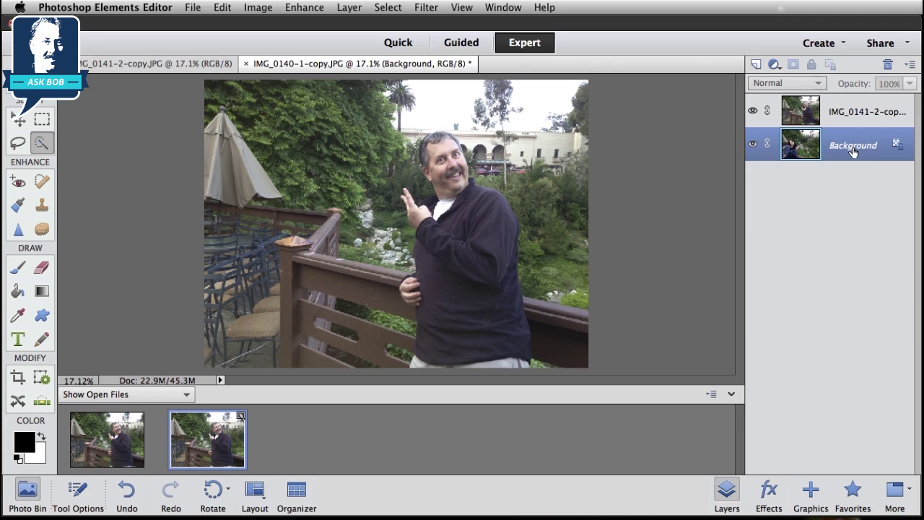
pyautogui.click(793, 112)
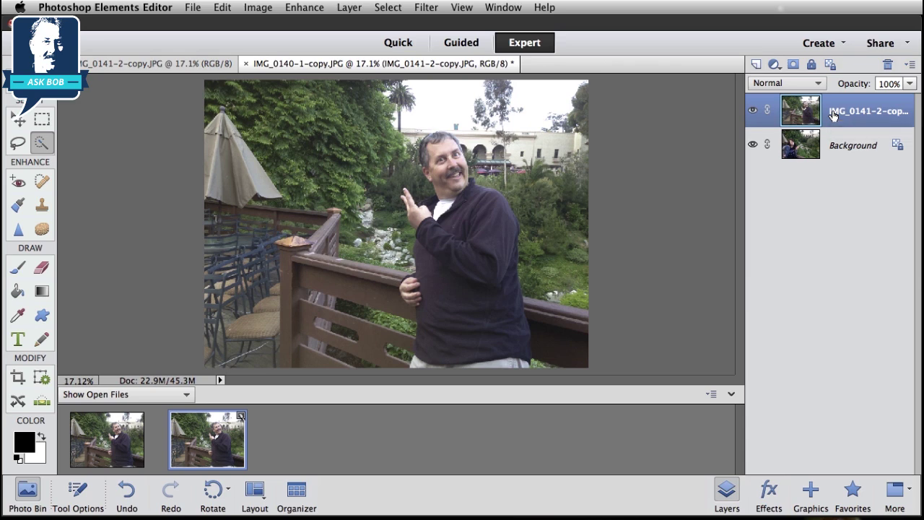
pyautogui.click(25, 493)
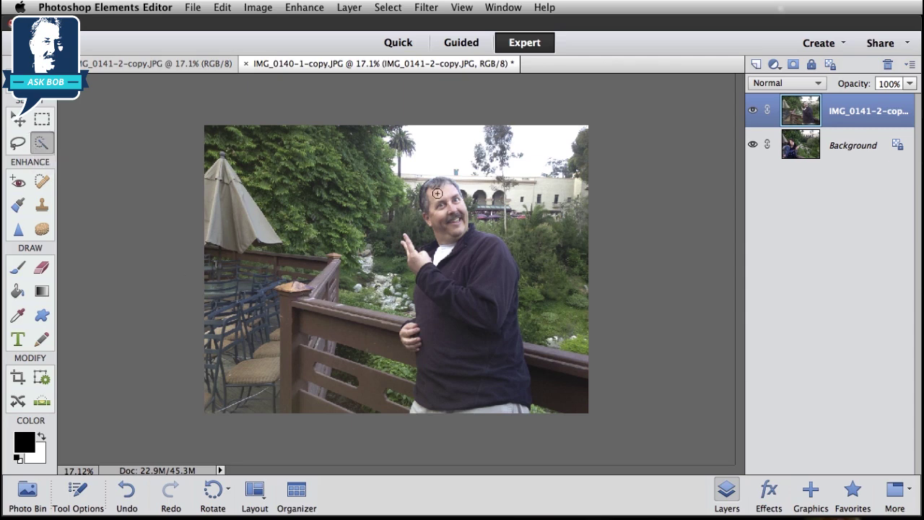
# Step: Brush a selection around the man, removing the area below the railing
pyautogui.moveTo(439, 197)
pyautogui.mouseDown()
pyautogui.moveTo(472, 279)
pyautogui.moveTo(470, 353)
pyautogui.mouseUp()
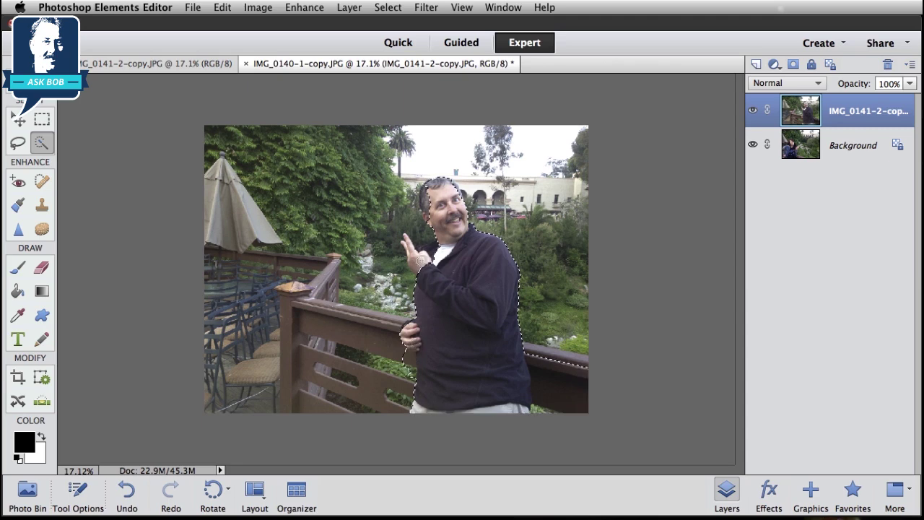
pyautogui.moveTo(446, 250); pyautogui.dragTo(436, 247)
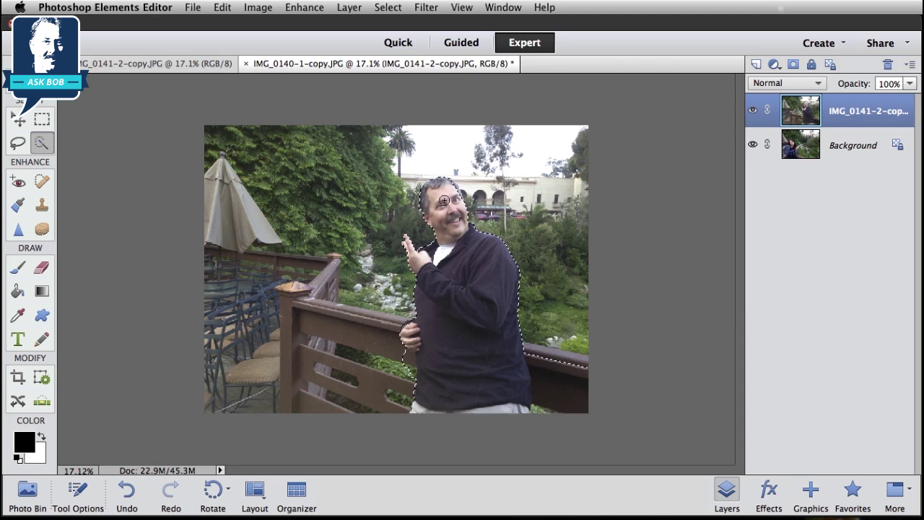
pyautogui.moveTo(556, 390); pyautogui.dragTo(458, 382)
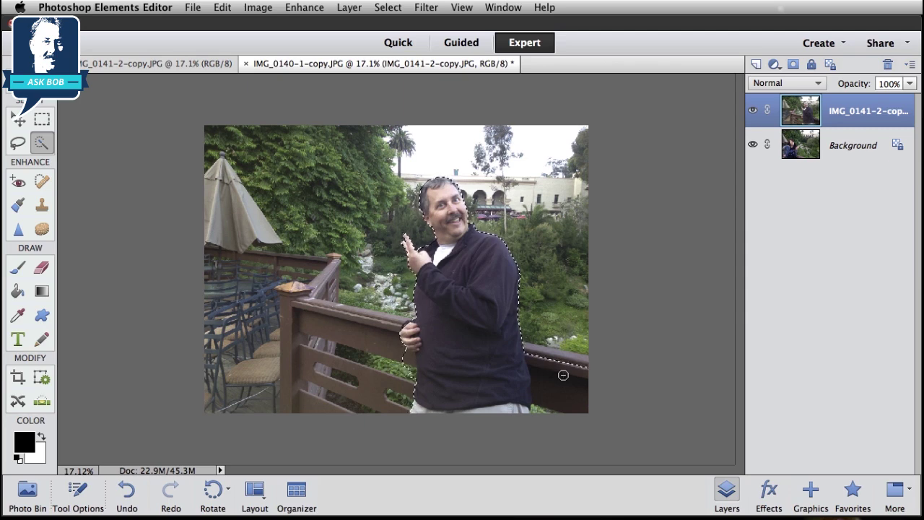
pyautogui.moveTo(553, 364); pyautogui.dragTo(563, 385)
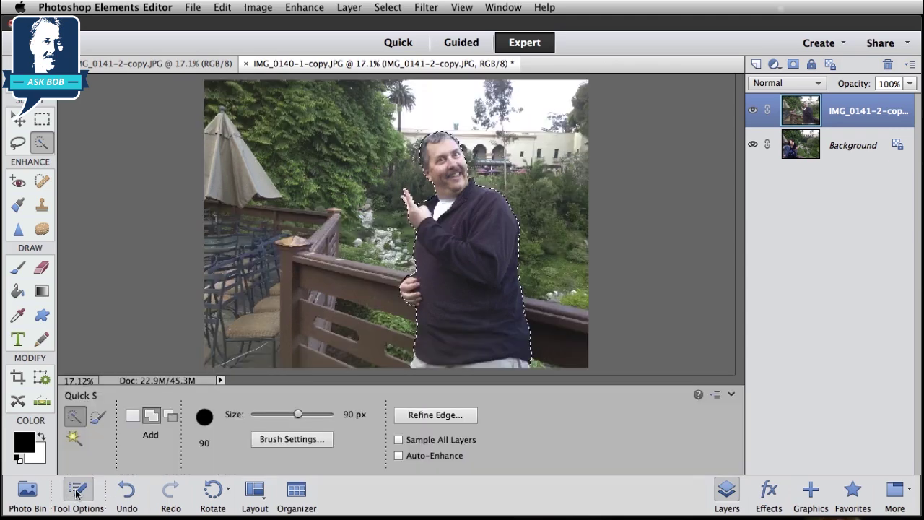
pyautogui.click(76, 492)
# Step: Refine the selection edge with a 5 px feather and output it as a layer mask
pyautogui.click(431, 417)
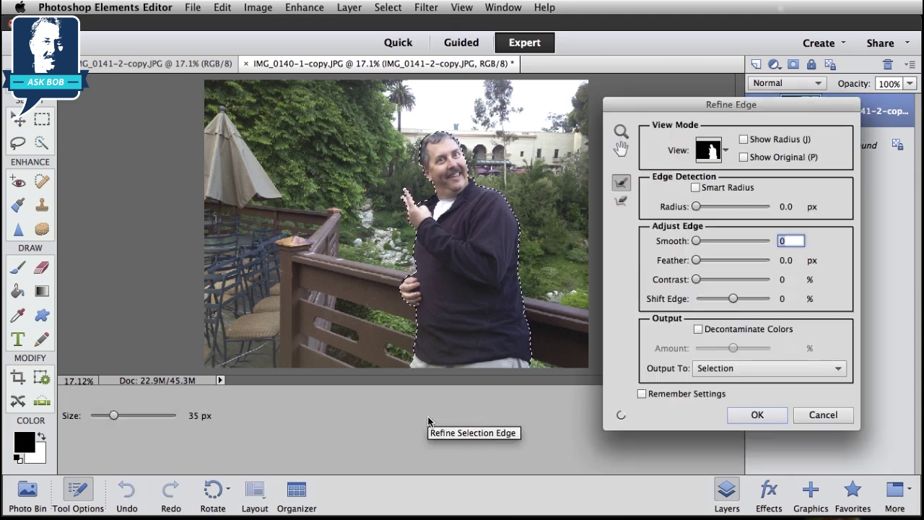
pyautogui.moveTo(751, 110); pyautogui.dragTo(706, 105)
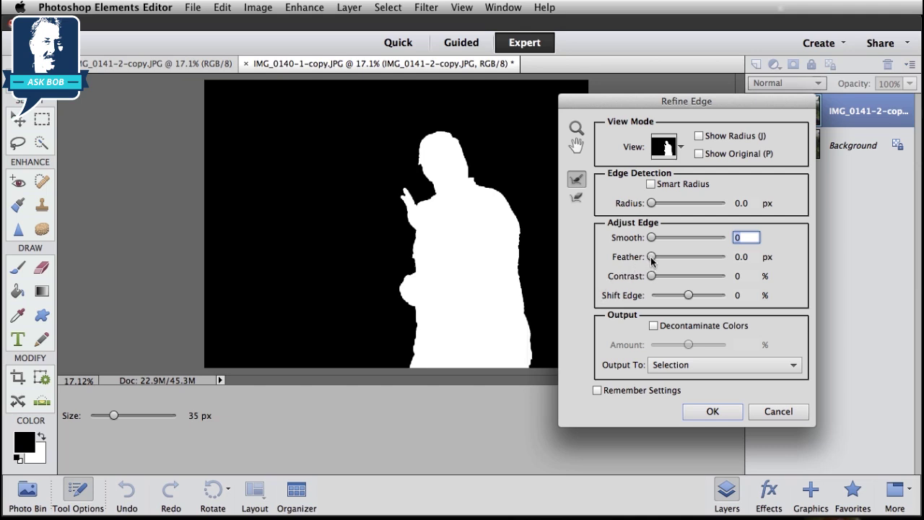
pyautogui.moveTo(650, 257); pyautogui.dragTo(694, 260)
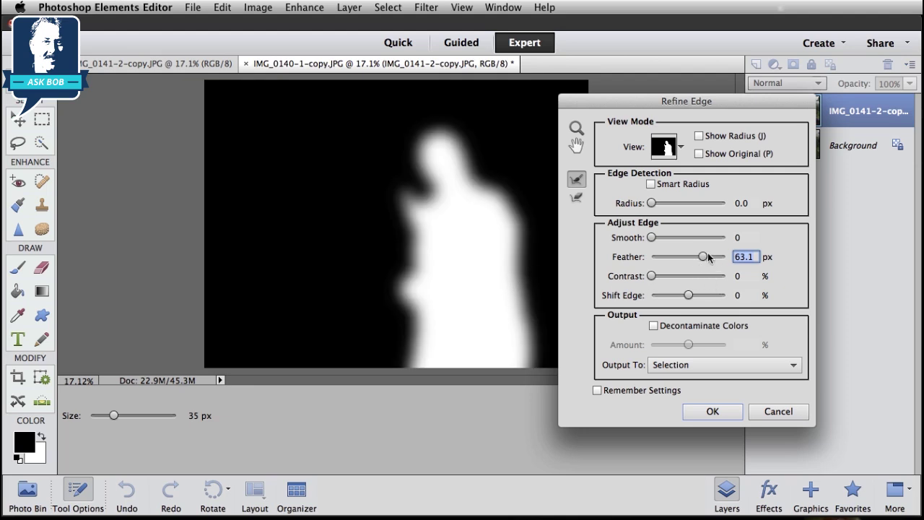
pyautogui.moveTo(702, 258); pyautogui.dragTo(671, 258)
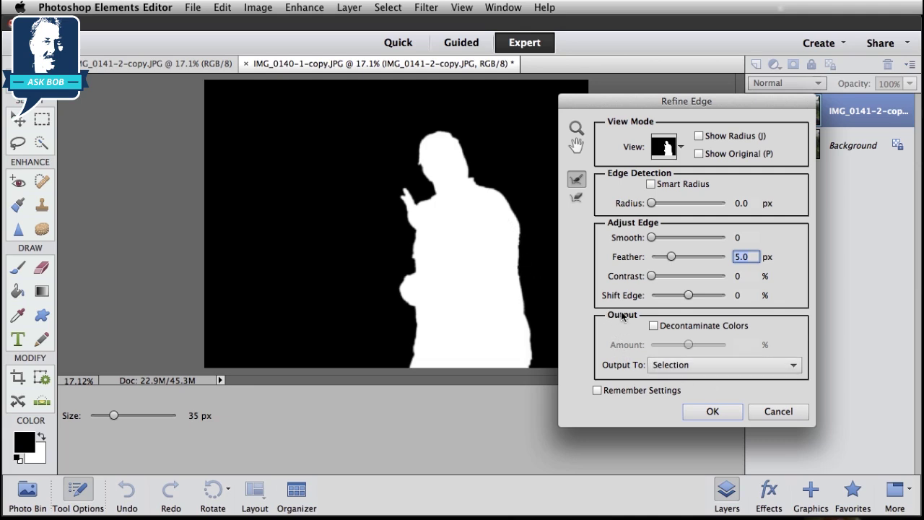
pyautogui.click(670, 370)
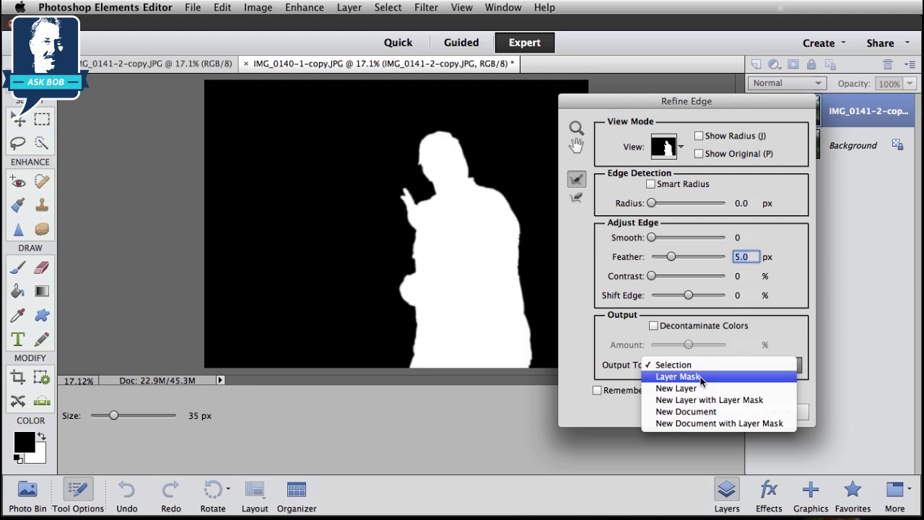
pyautogui.click(701, 379)
pyautogui.click(713, 412)
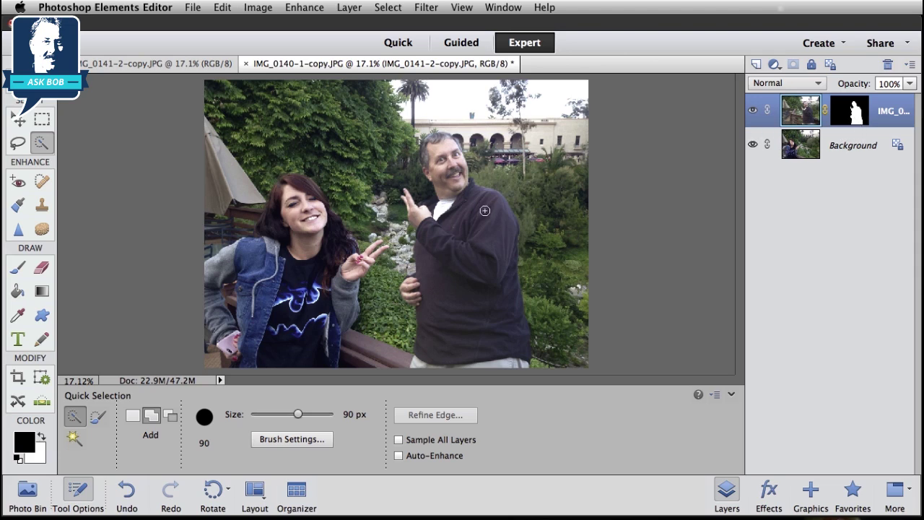
# Step: Hide the Background to inspect the man's mask on transparency, then show it again
pyautogui.click(853, 150)
pyautogui.click(752, 144)
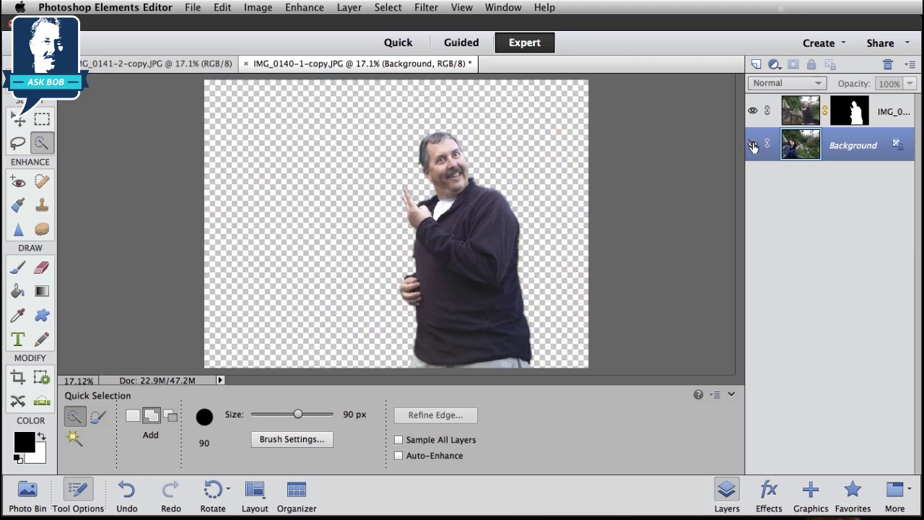
pyautogui.click(804, 115)
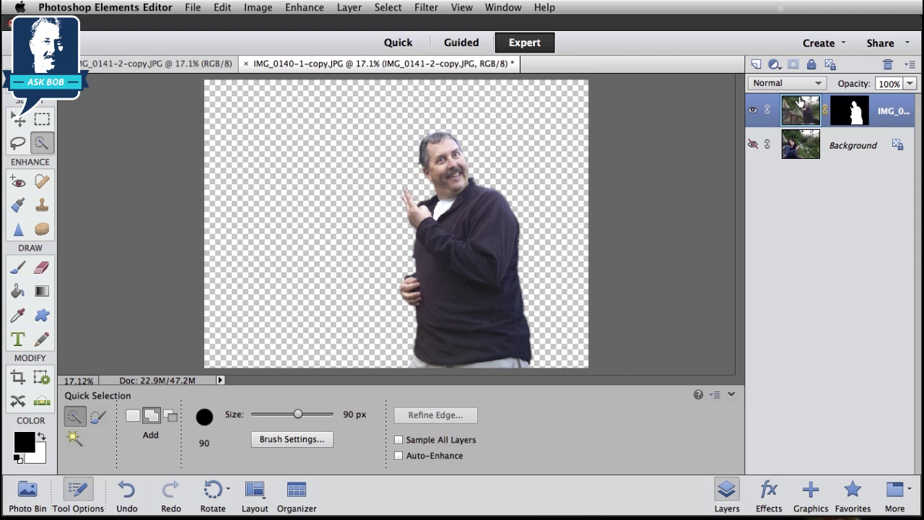
pyautogui.click(857, 113)
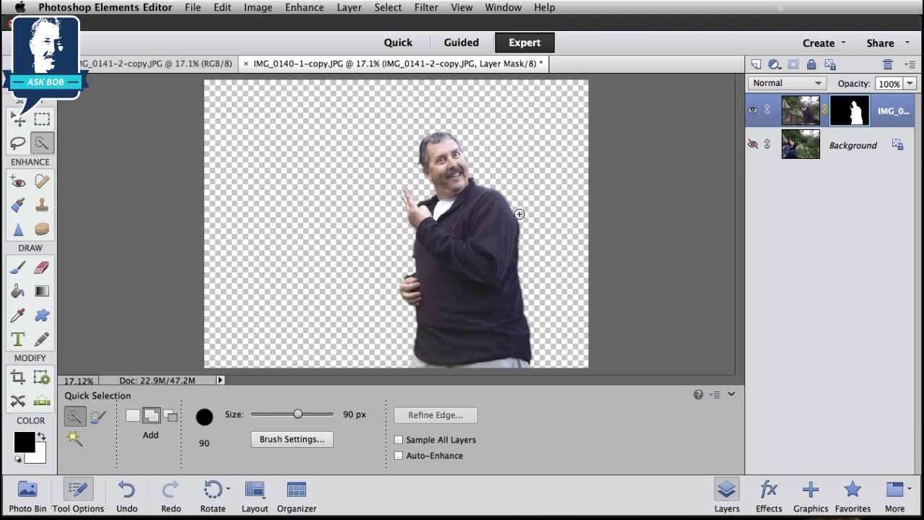
pyautogui.click(753, 145)
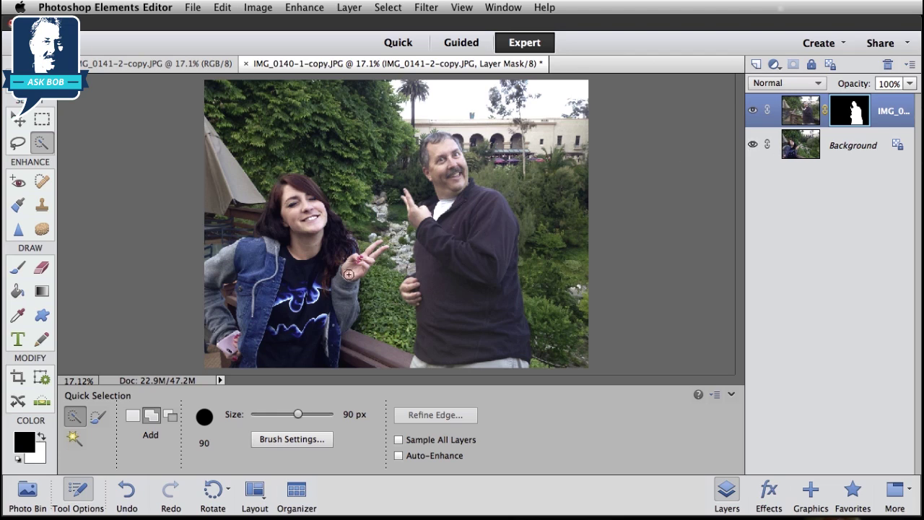
# Step: Enlarge the man's layer from its top-left corner with the Move tool and commit the resize
pyautogui.click(17, 121)
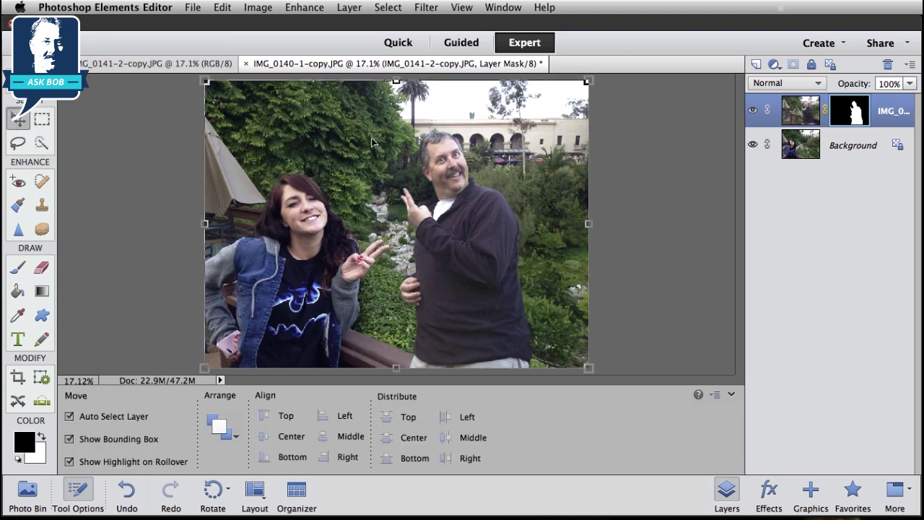
pyautogui.click(80, 494)
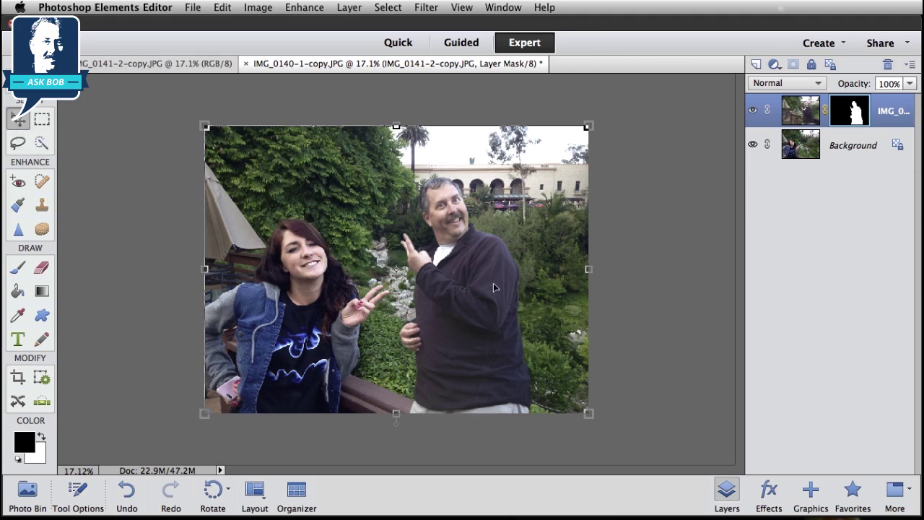
pyautogui.click(205, 126)
pyautogui.moveTo(203, 124); pyautogui.dragTo(167, 100)
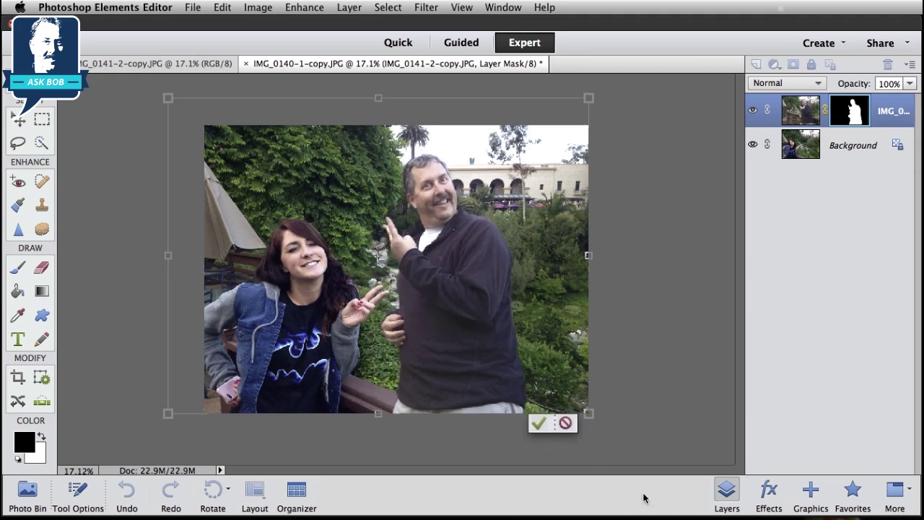
pyautogui.click(538, 423)
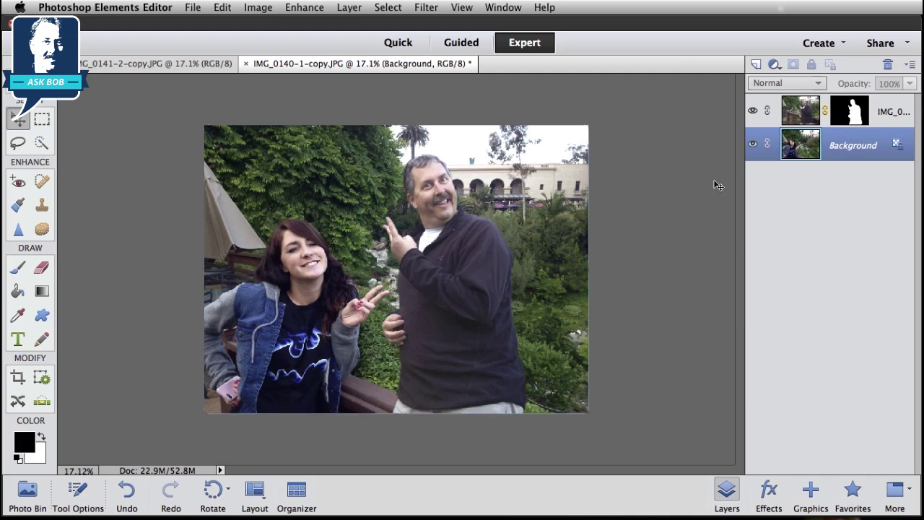
pyautogui.click(796, 114)
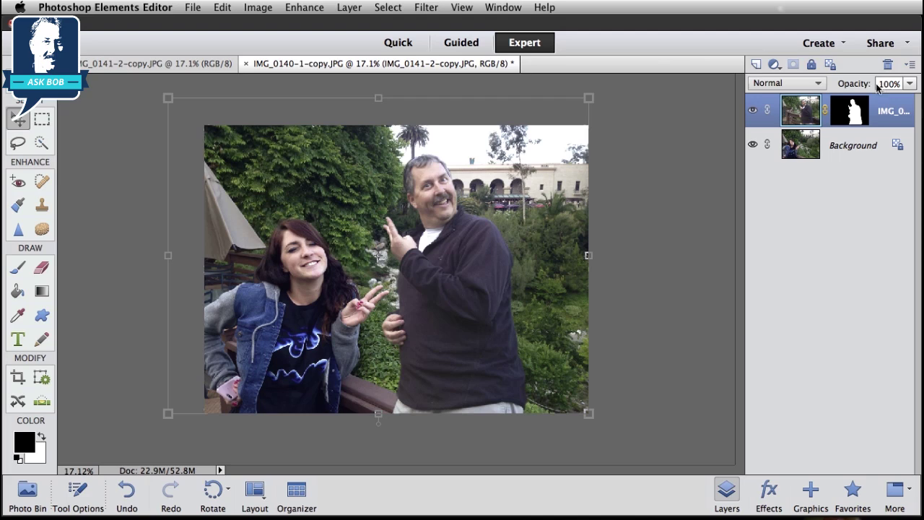
# Step: Lower the man's layer opacity, trying 65% and 63% before settling on about 72%
pyautogui.click(911, 84)
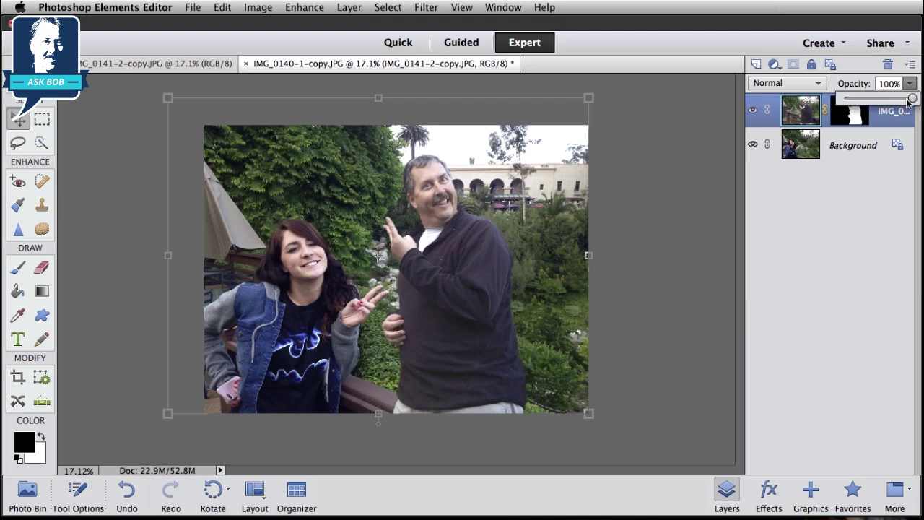
pyautogui.moveTo(913, 99); pyautogui.dragTo(865, 104)
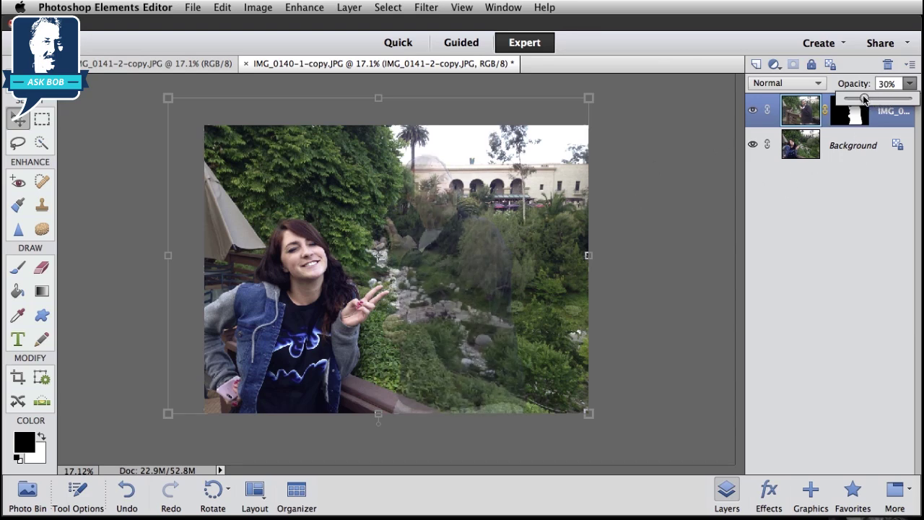
pyautogui.moveTo(865, 101); pyautogui.dragTo(914, 102)
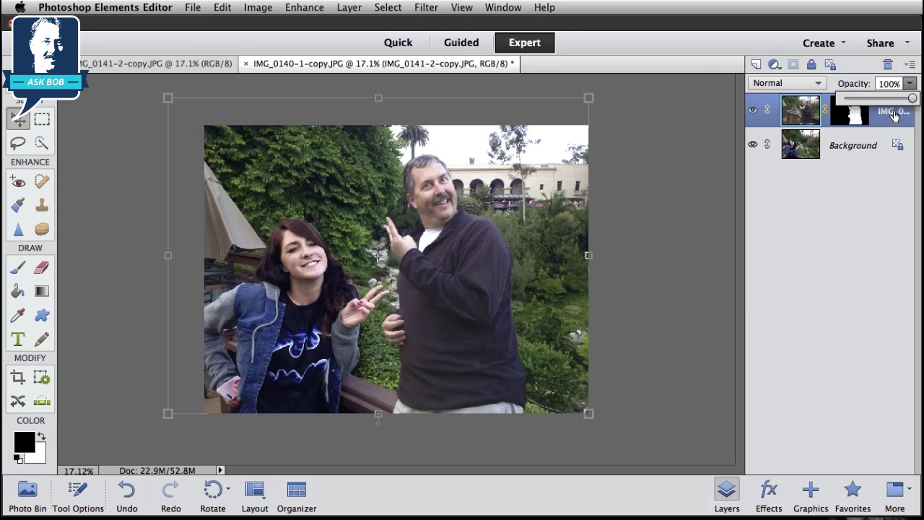
pyautogui.click(888, 99)
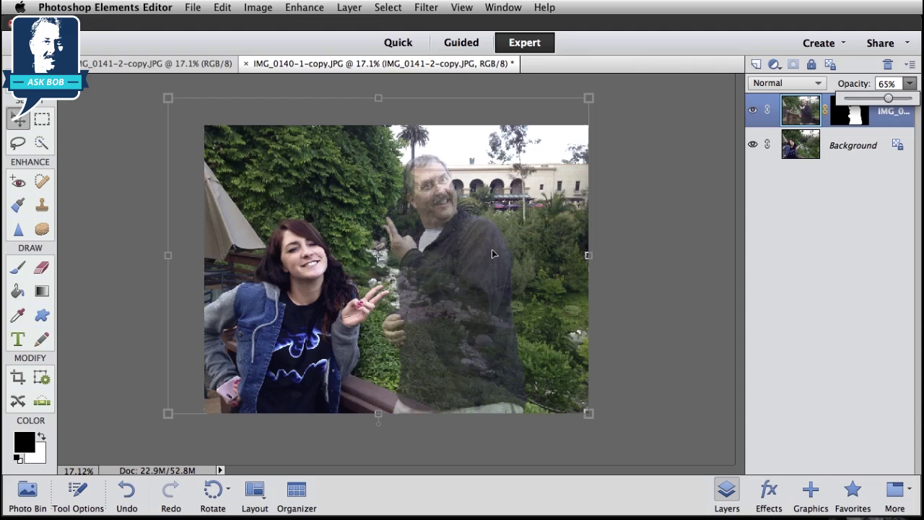
pyautogui.click(844, 84)
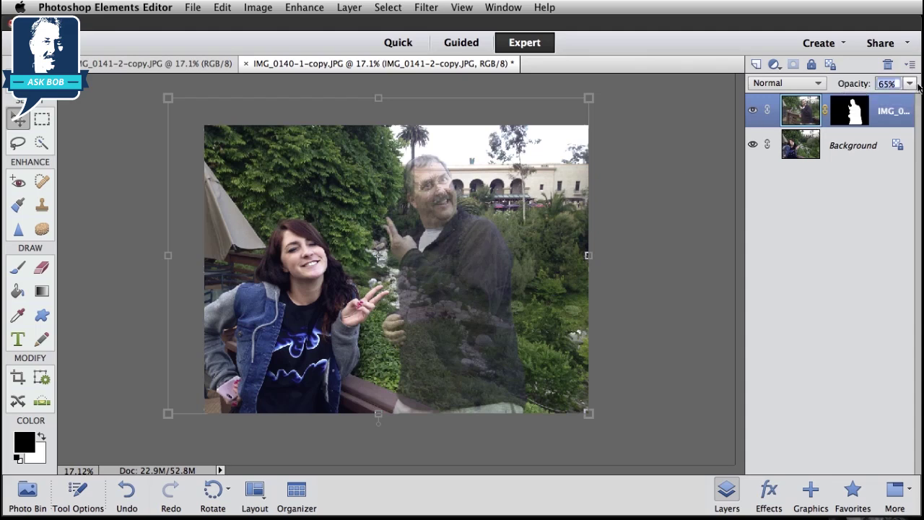
pyautogui.click(911, 84)
pyautogui.moveTo(890, 99); pyautogui.dragTo(888, 100)
pyautogui.click(846, 91)
pyautogui.click(859, 87)
pyautogui.moveTo(859, 87)
pyautogui.mouseDown()
pyautogui.moveTo(841, 87)
pyautogui.moveTo(882, 85)
pyautogui.moveTo(850, 87)
pyautogui.moveTo(882, 85)
pyautogui.moveTo(861, 85)
pyautogui.mouseUp()
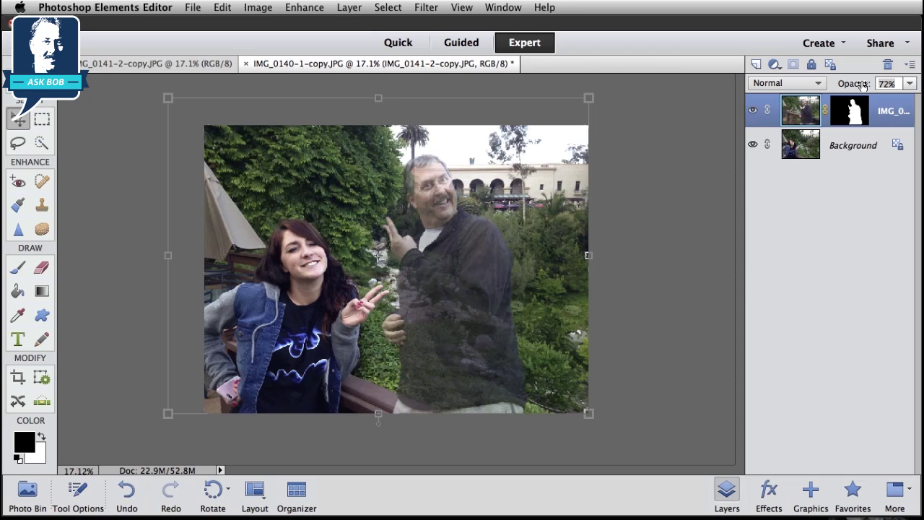
pyautogui.hotkey('alt', '[')
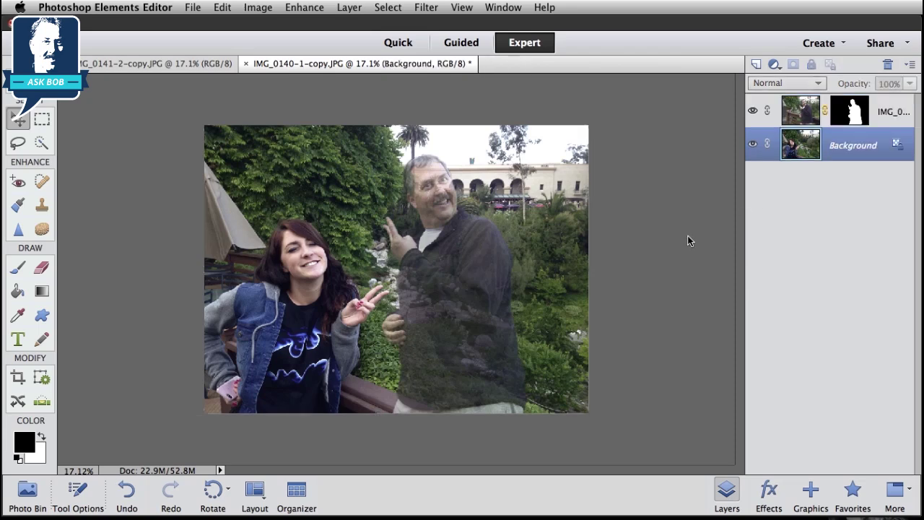